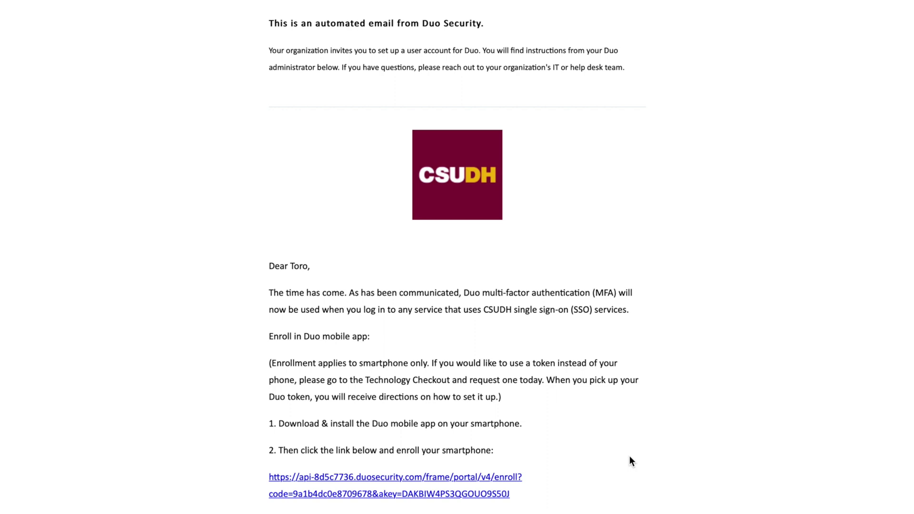
Follow the Duo enrollment link in the CSUDH invitation email
left_click(496, 477)
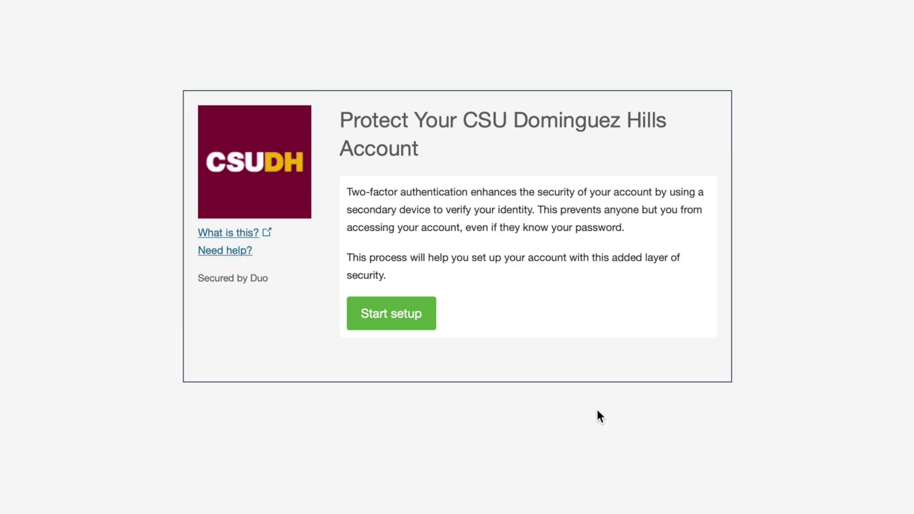
Start Duo setup and choose a mobile phone as the device to add
left_click(407, 315)
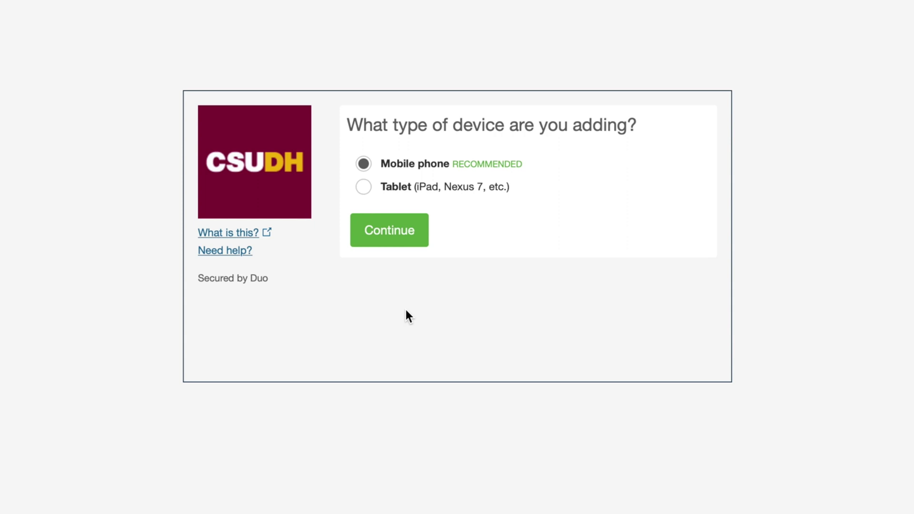
left_click(398, 234)
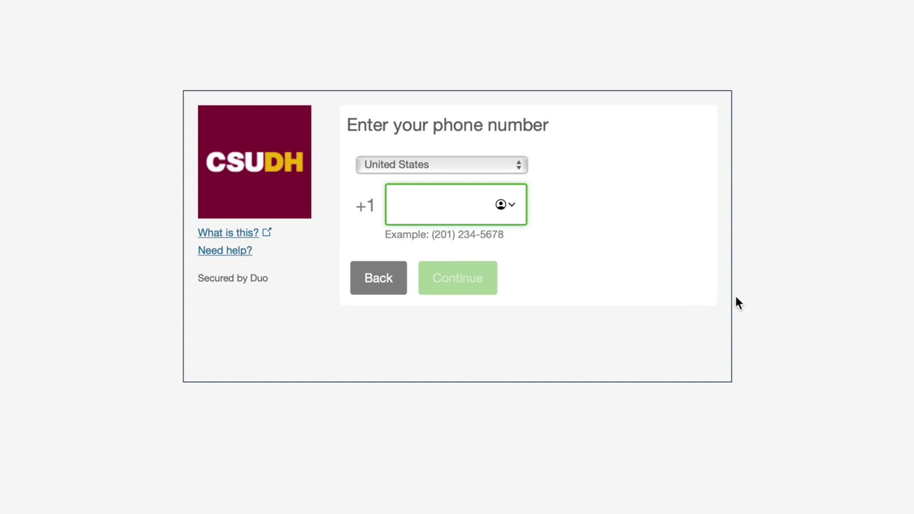
type("310")
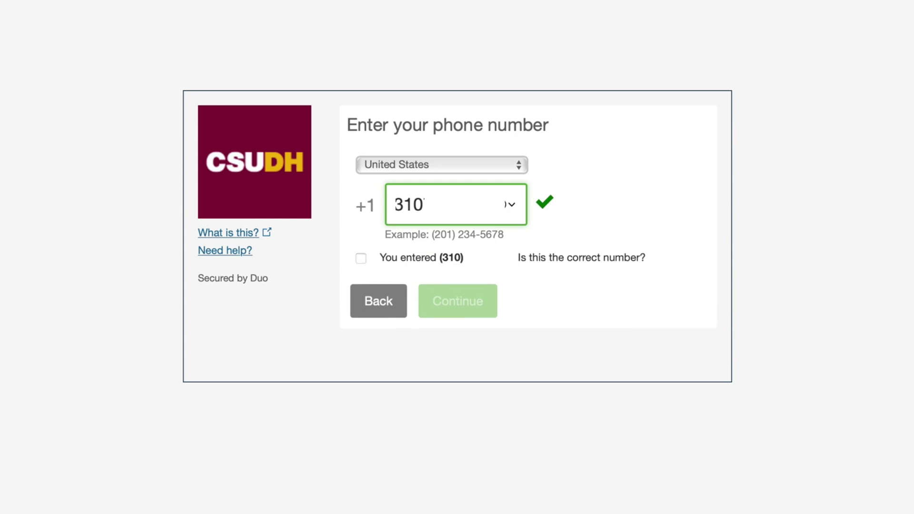
Confirm that the entered United States phone number starting 310 is correct
left_click(361, 258)
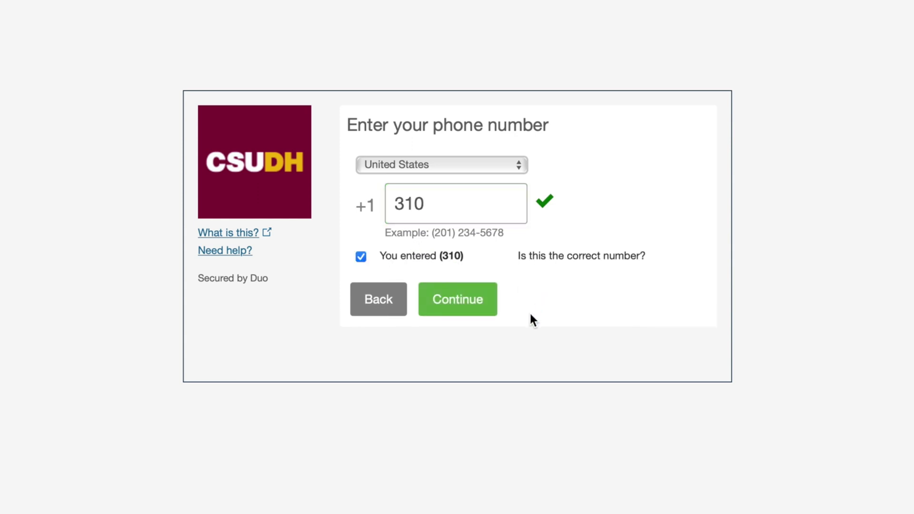
Submit the confirmed phone number and choose iPhone as the phone type
left_click(493, 307)
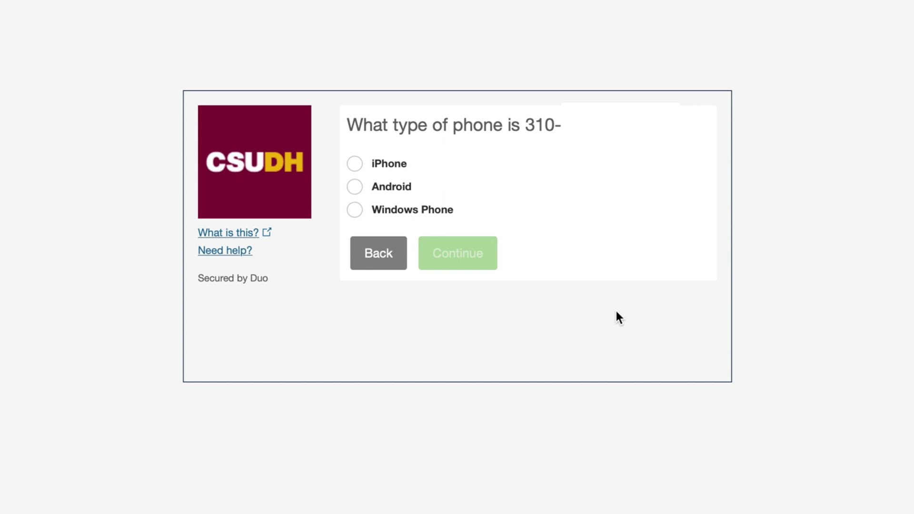
left_click(356, 164)
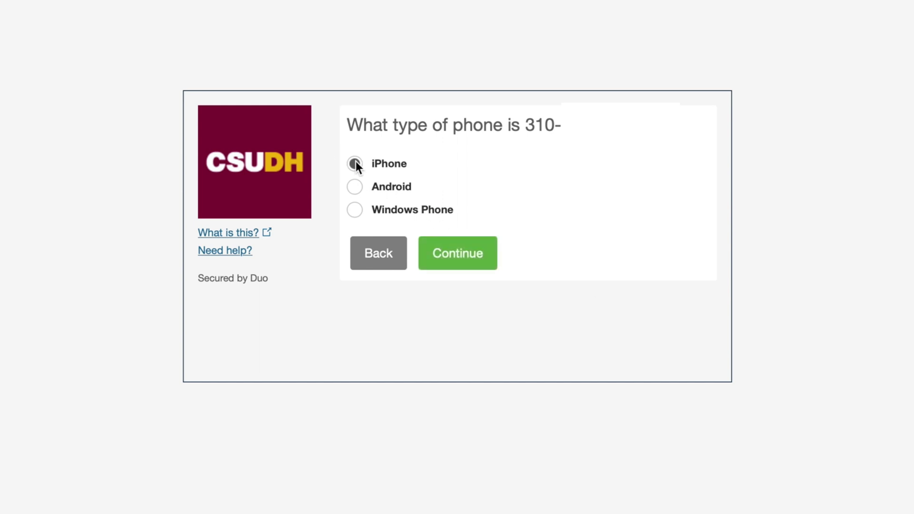
left_click(458, 252)
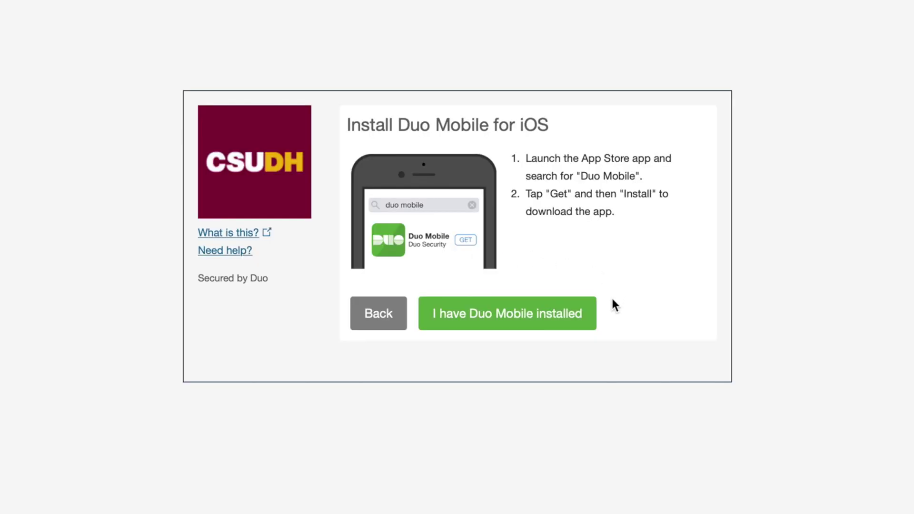
Confirm Duo Mobile for iOS is installed on the iPhone
left_click(578, 303)
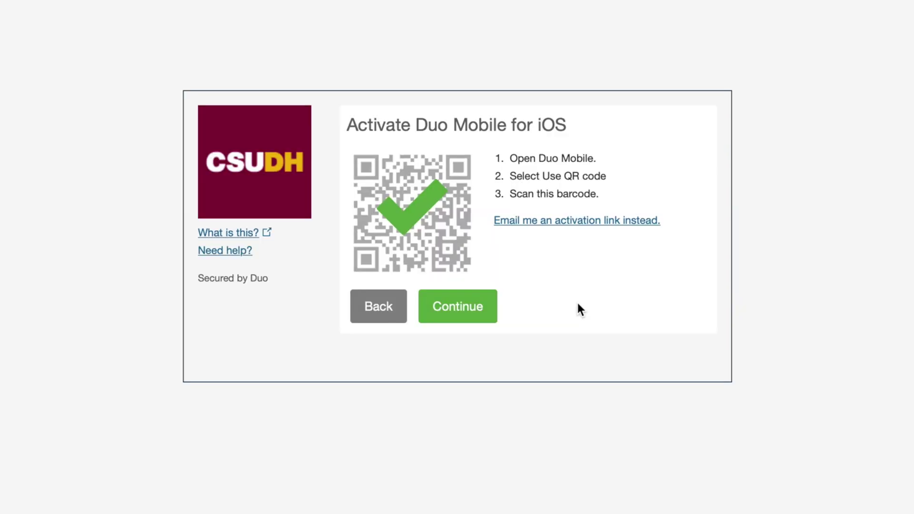
Finish Duo Mobile activation to show the iPhone as the default device
left_click(464, 306)
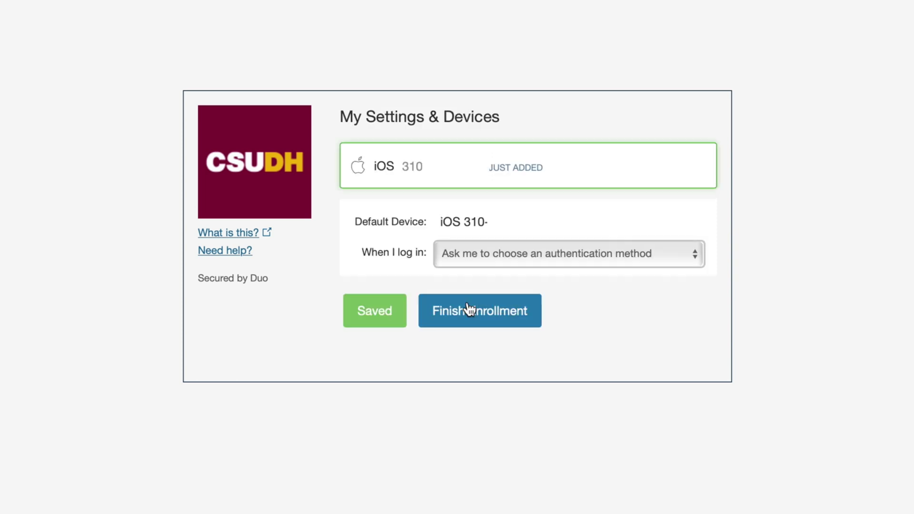